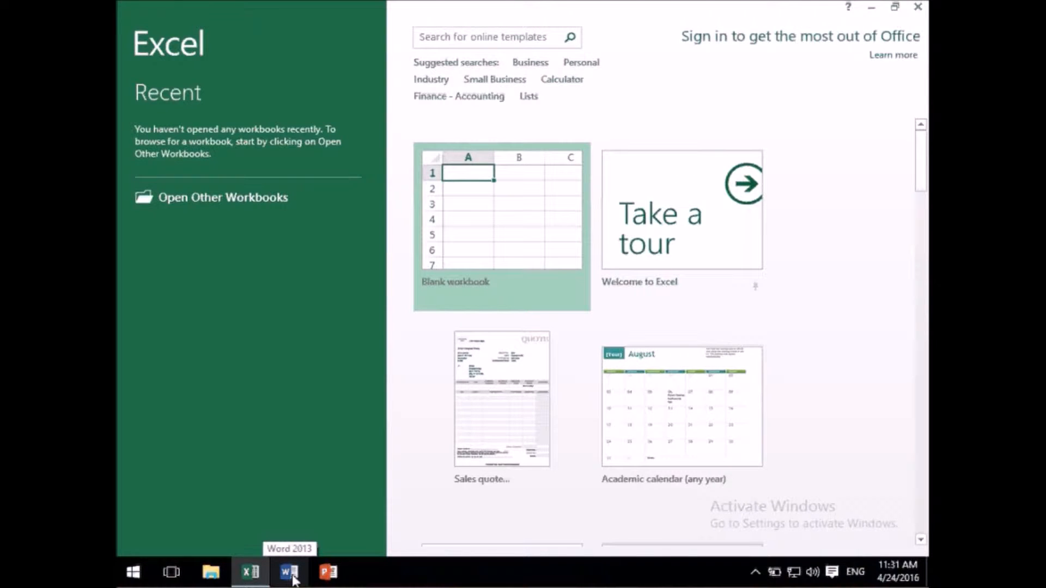
# Step: Switch to Word, and reposition and maximize the File Explorer window
pyautogui.click(289, 572)
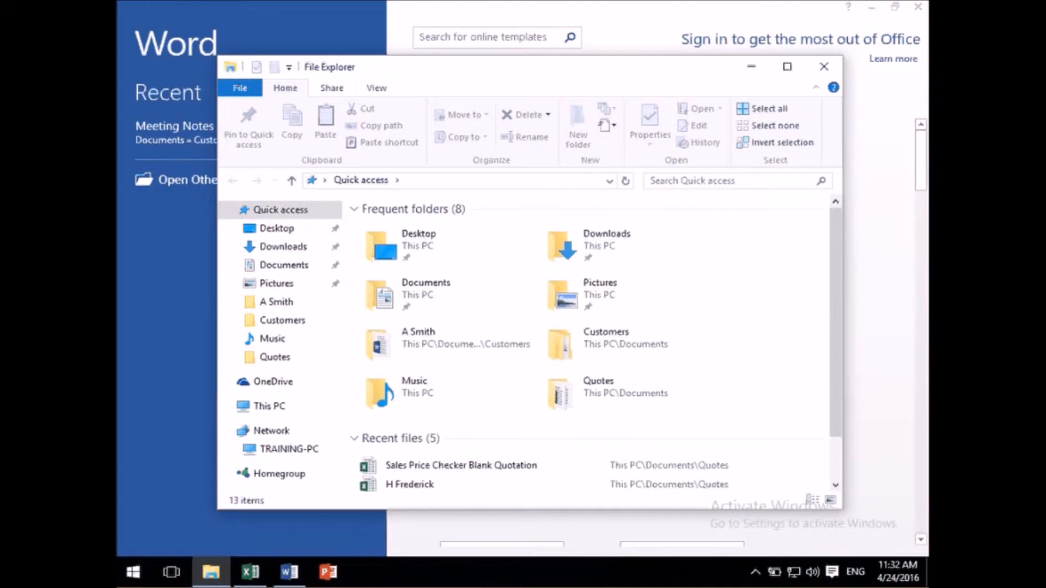
pyautogui.moveTo(501, 69); pyautogui.dragTo(479, 70)
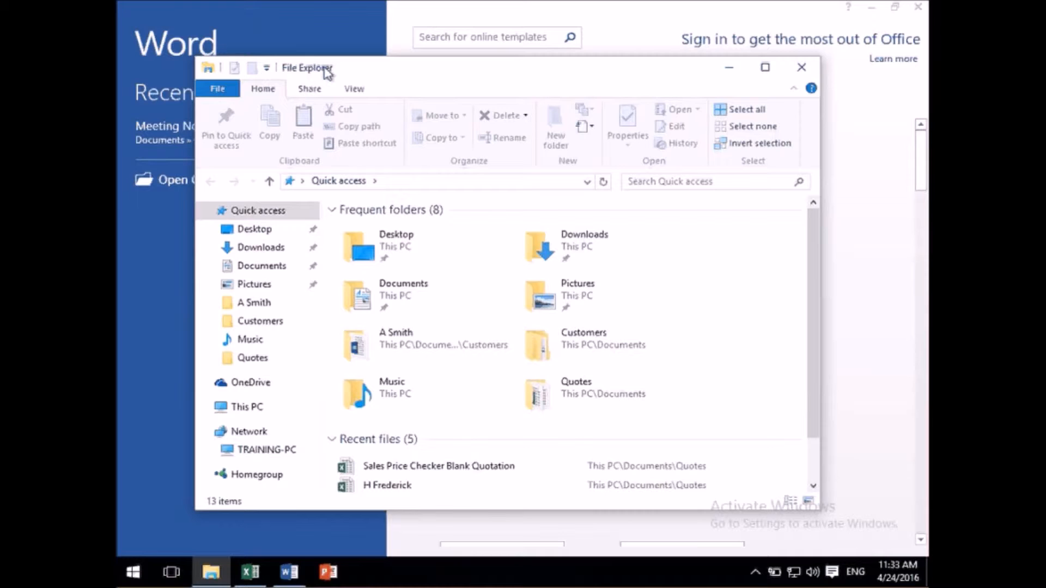
pyautogui.click(764, 69)
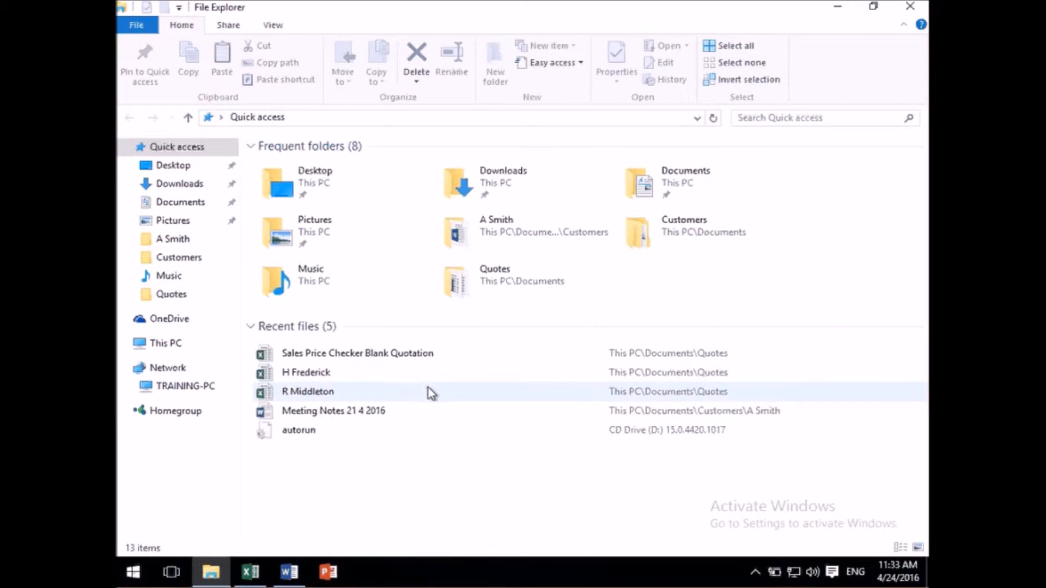
# Step: Preview the open Excel, Word and File Explorer windows, and bring File Explorer to the front
pyautogui.moveTo(266, 582)
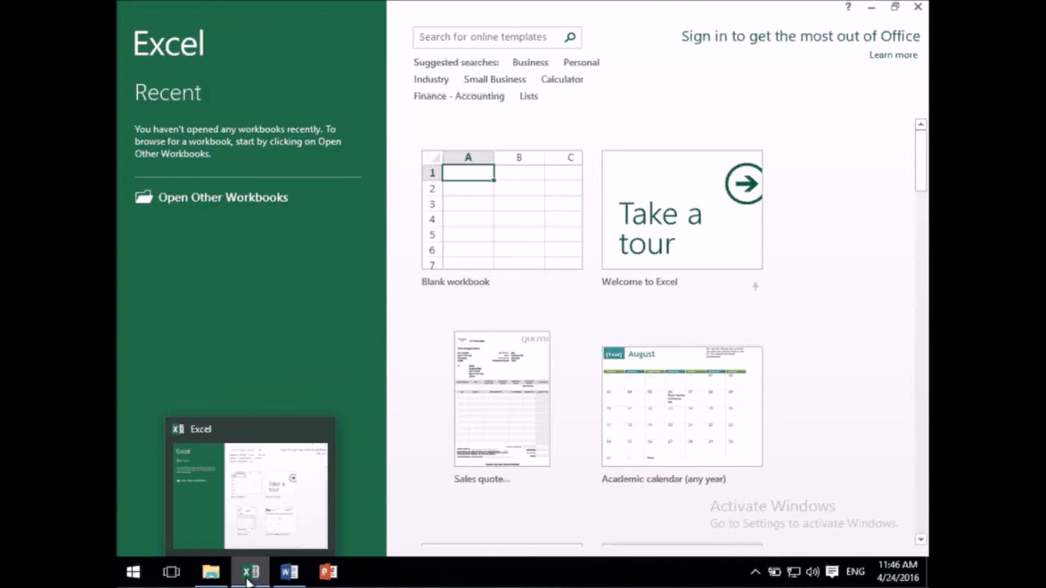
pyautogui.moveTo(295, 578)
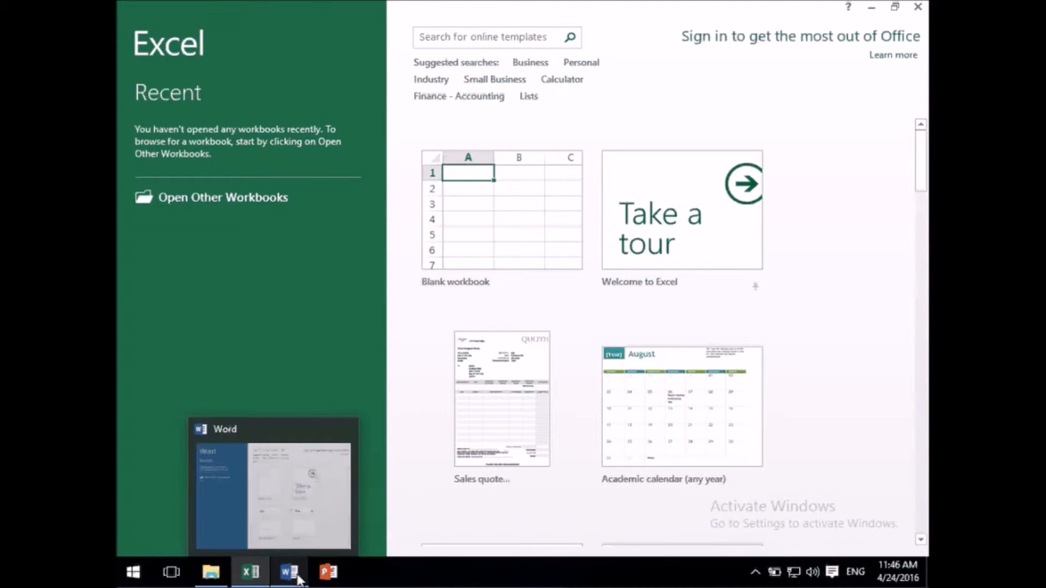
pyautogui.moveTo(209, 578)
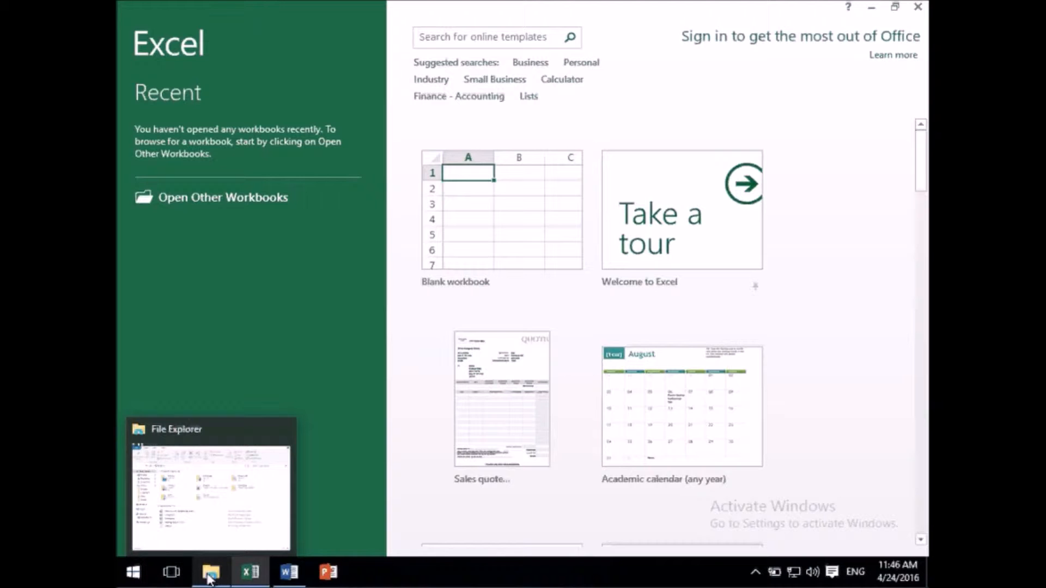
pyautogui.click(208, 579)
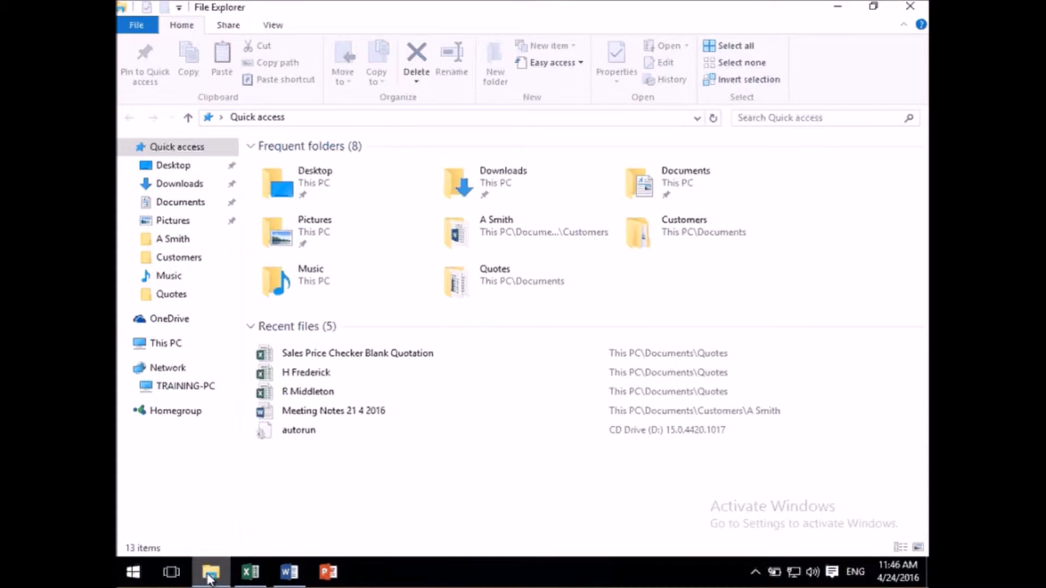
# Step: Switch to Excel and open the second workbook listed in the Quotes folder under Documents
pyautogui.click(246, 579)
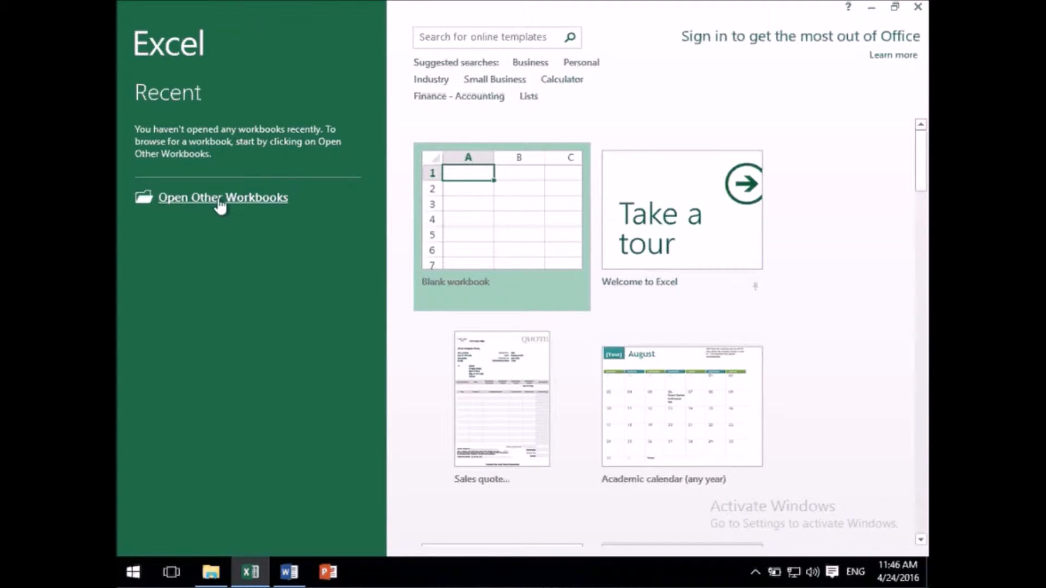
pyautogui.click(220, 205)
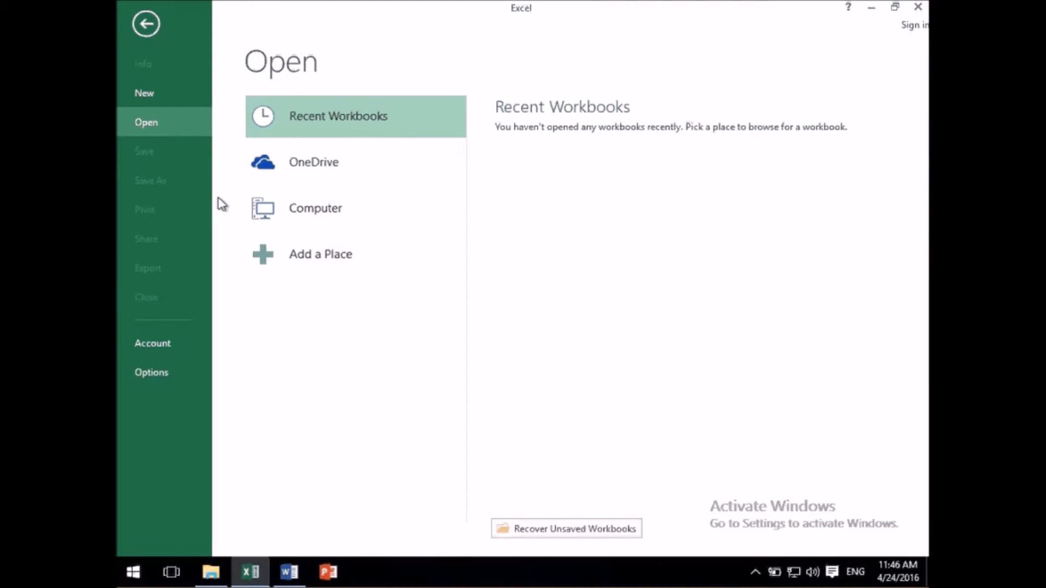
pyautogui.click(330, 194)
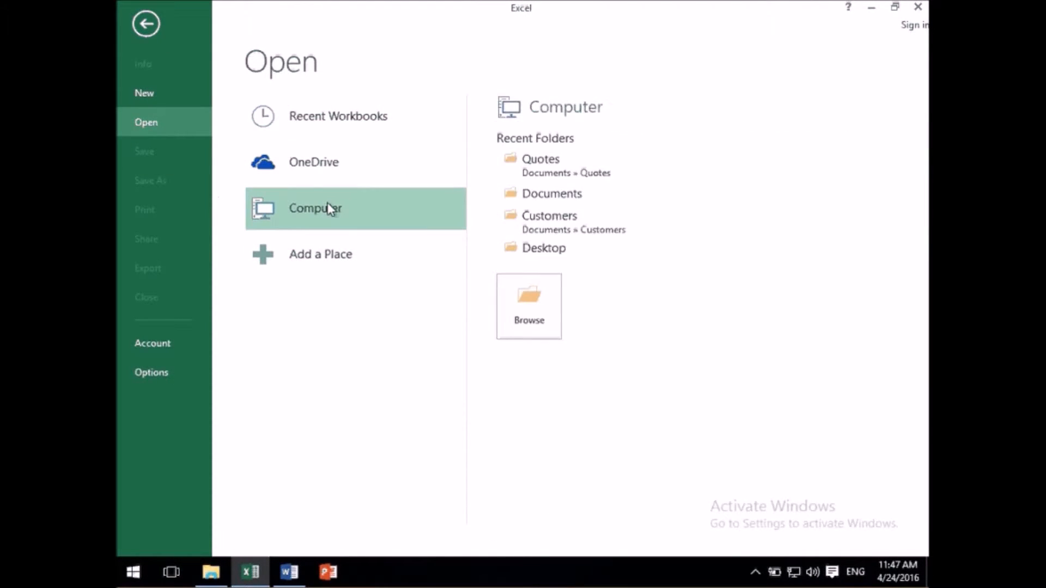
pyautogui.click(555, 195)
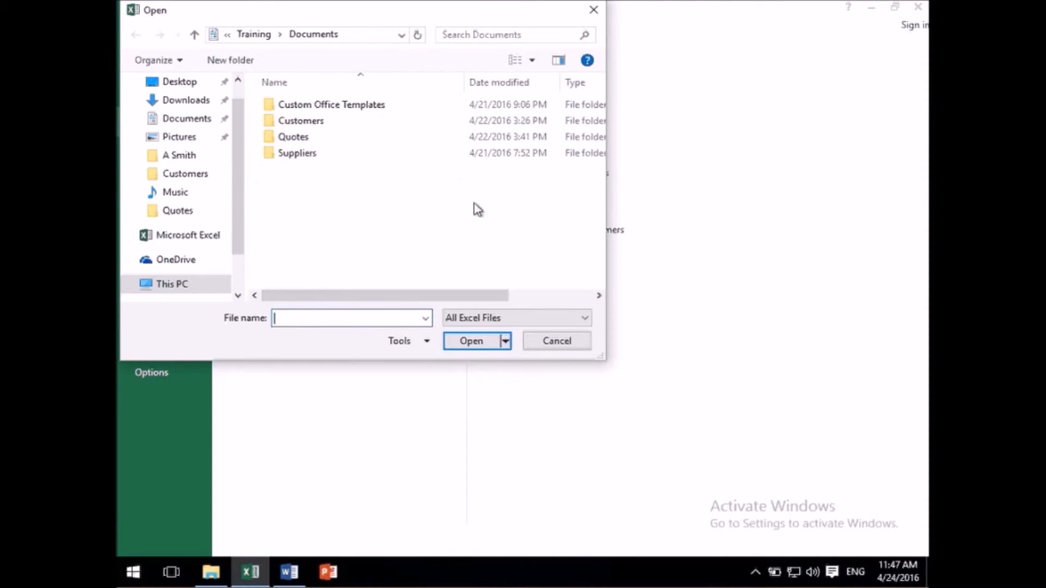
pyautogui.doubleClick(321, 134)
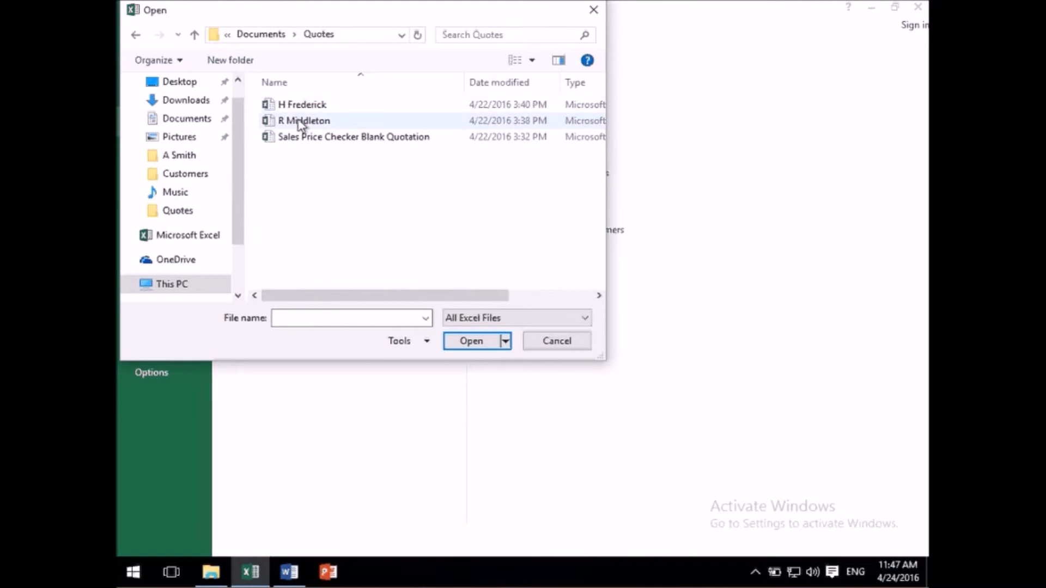
pyautogui.doubleClick(300, 121)
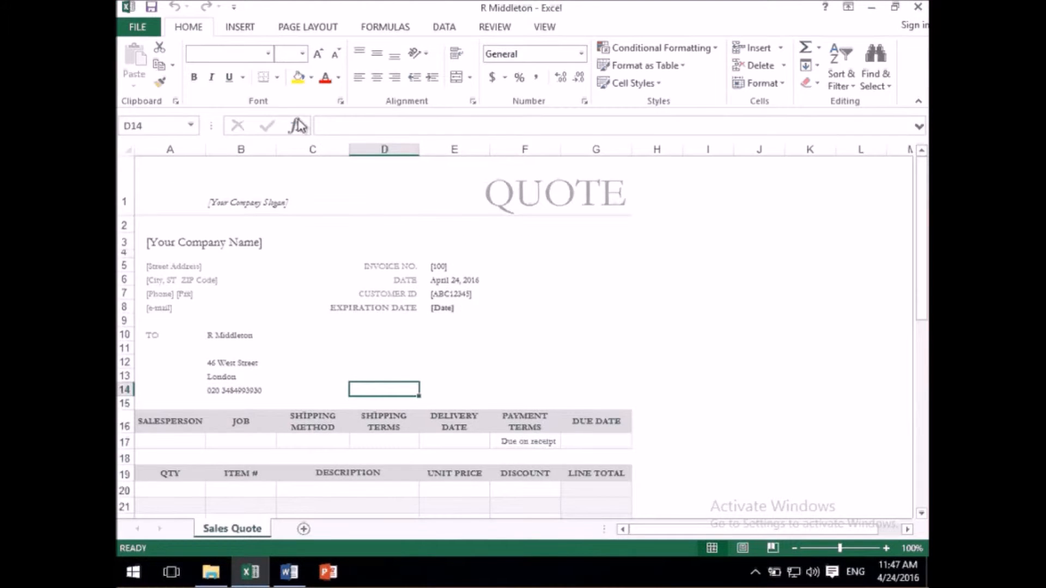
# Step: Open the first workbook listed in the Quotes folder as a second Excel window
pyautogui.moveTo(260, 577)
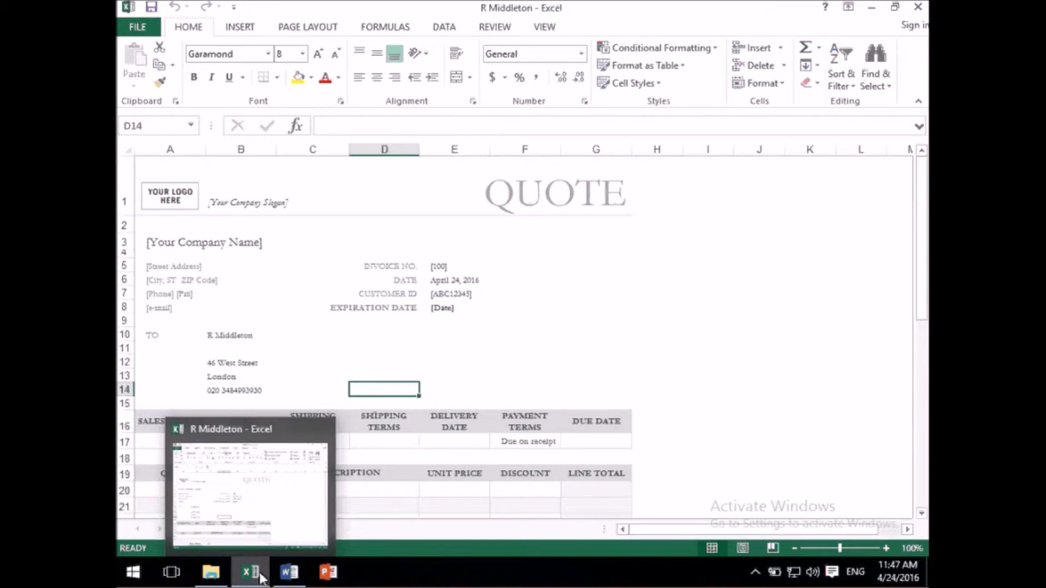
pyautogui.click(137, 30)
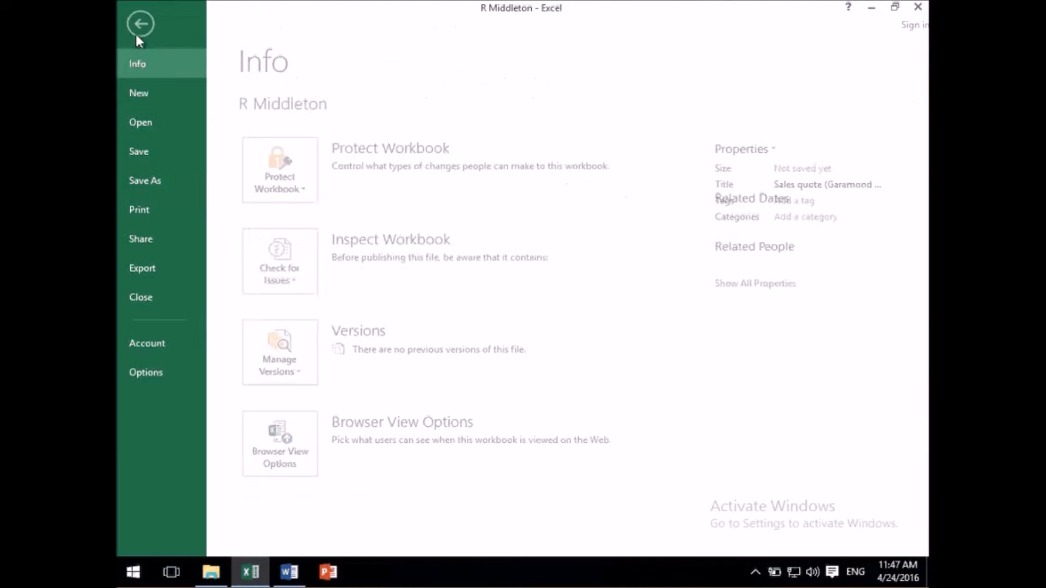
pyautogui.click(160, 129)
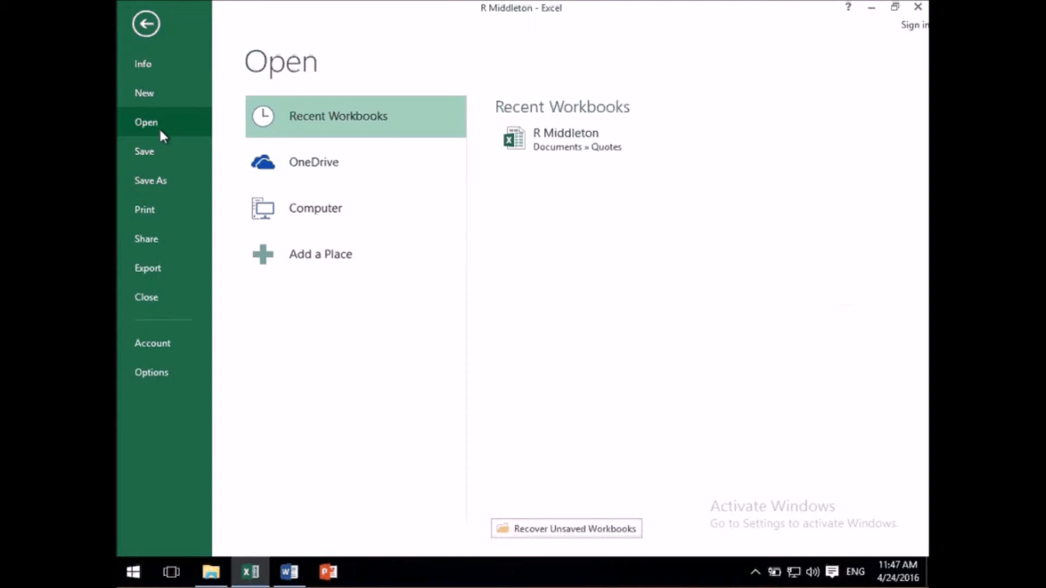
pyautogui.click(370, 228)
pyautogui.click(586, 168)
pyautogui.click(281, 106)
pyautogui.doubleClick(281, 107)
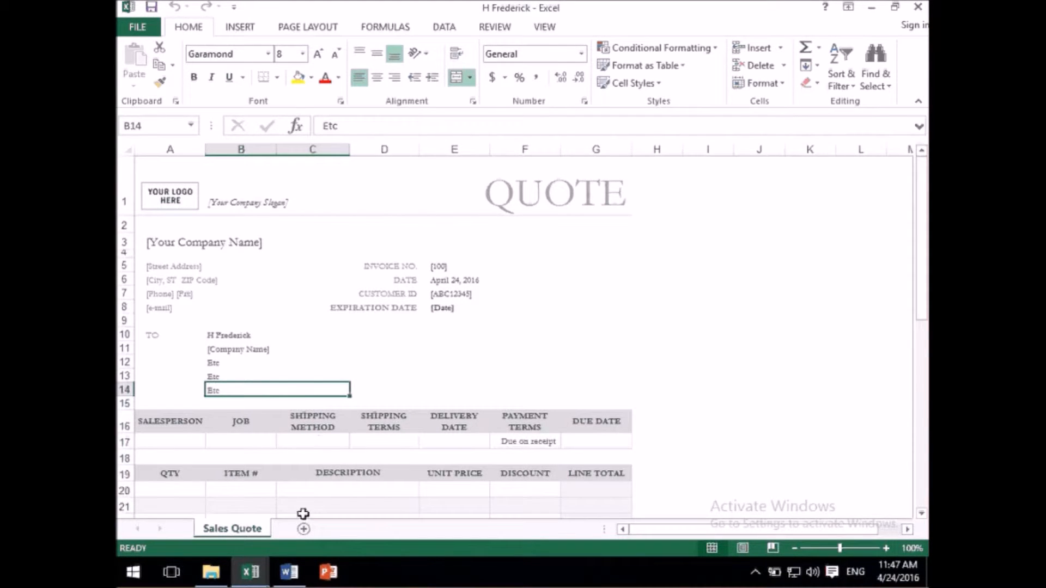
# Step: Preview both open quote workbooks and bring the one from the top of the Quotes folder to the front
pyautogui.moveTo(285, 576)
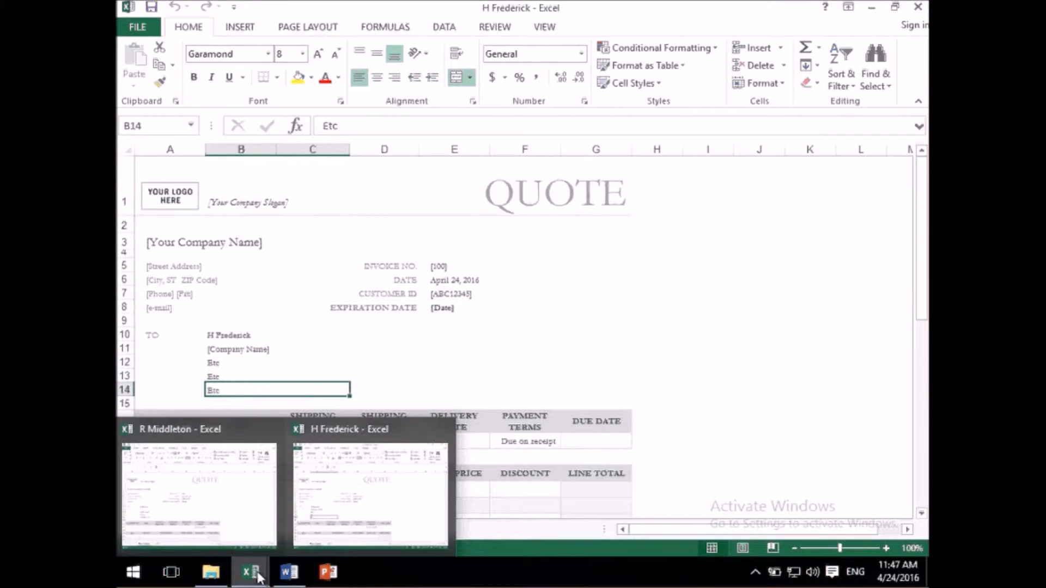
pyautogui.moveTo(234, 528)
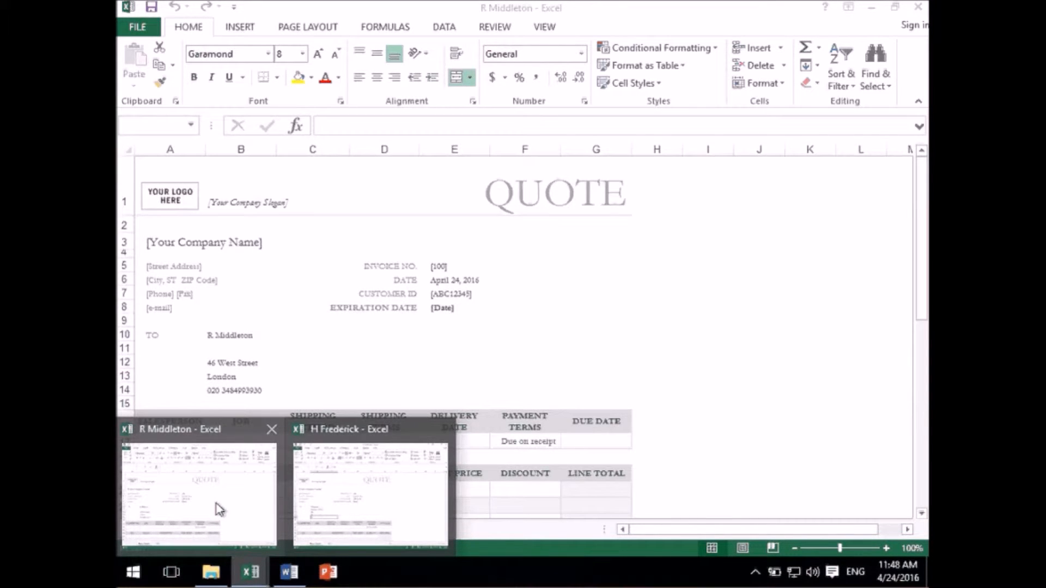
pyautogui.moveTo(348, 486)
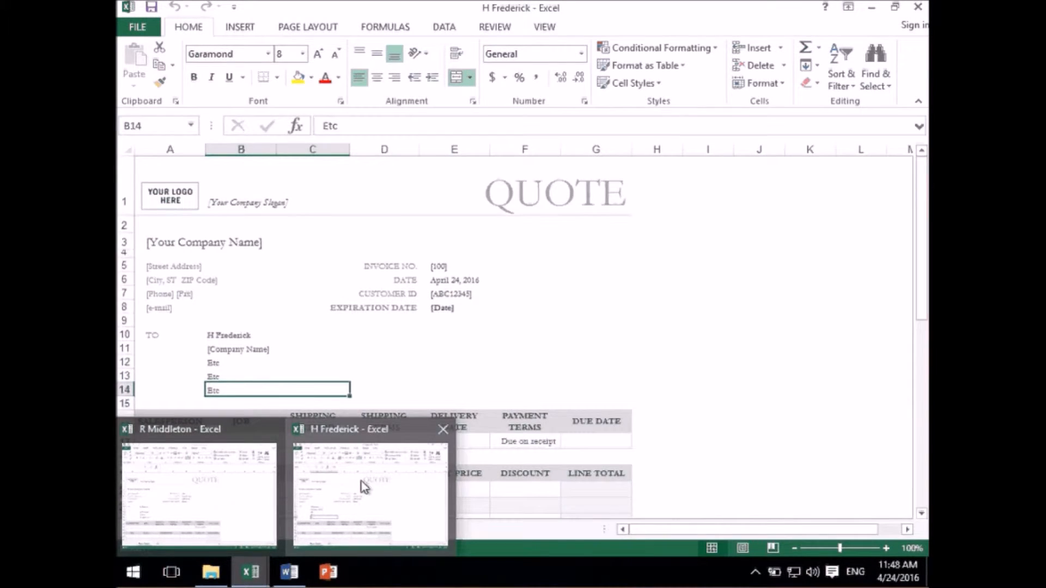
pyautogui.moveTo(238, 479)
pyautogui.click(380, 439)
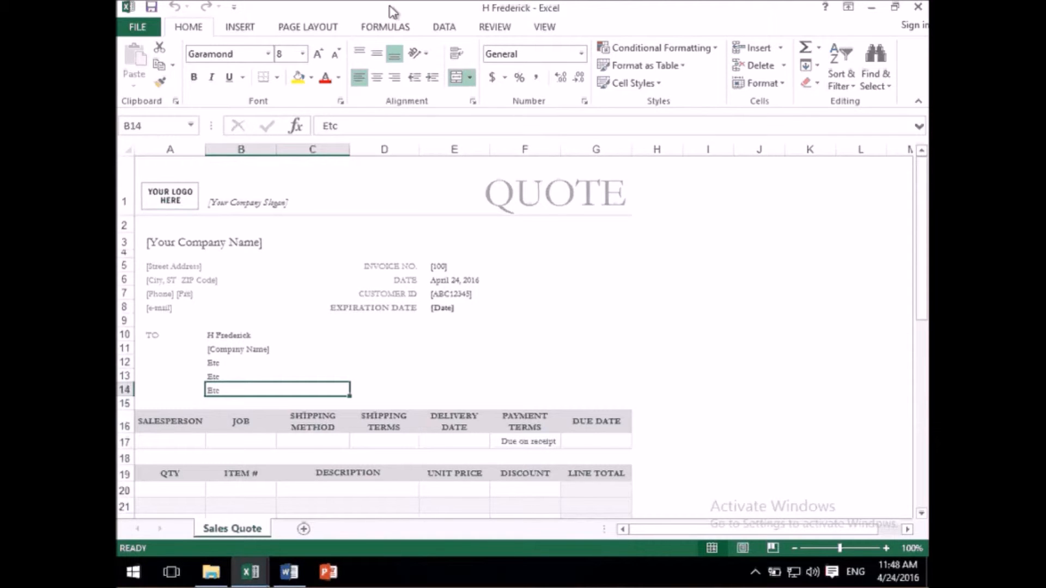
# Step: Snap the front quote workbook to the right half of the screen and the other to the left half, selecting cell B10 in the left one
pyautogui.doubleClick(487, 14)
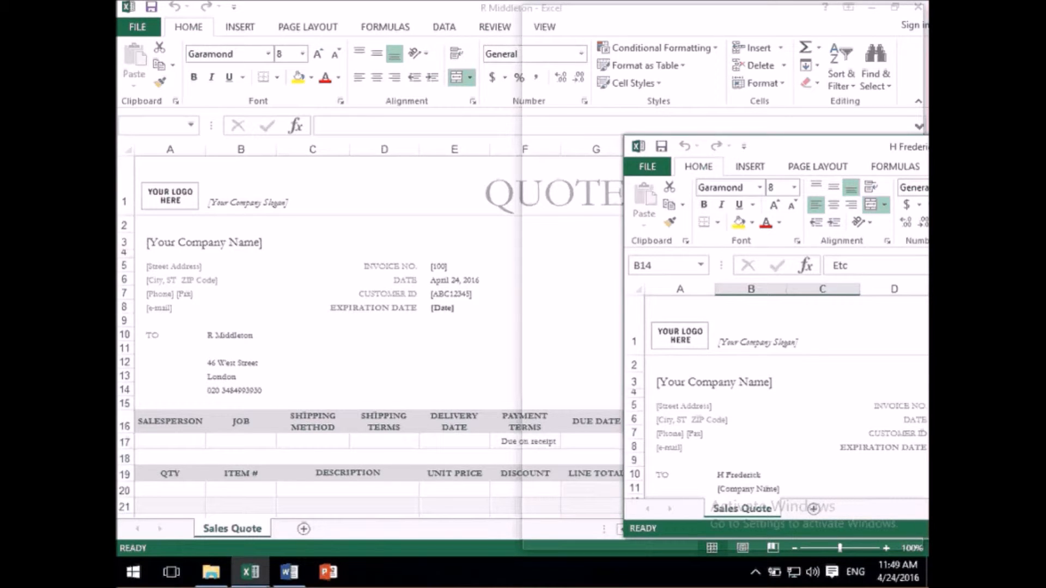
pyautogui.moveTo(928, 146); pyautogui.dragTo(928, 144)
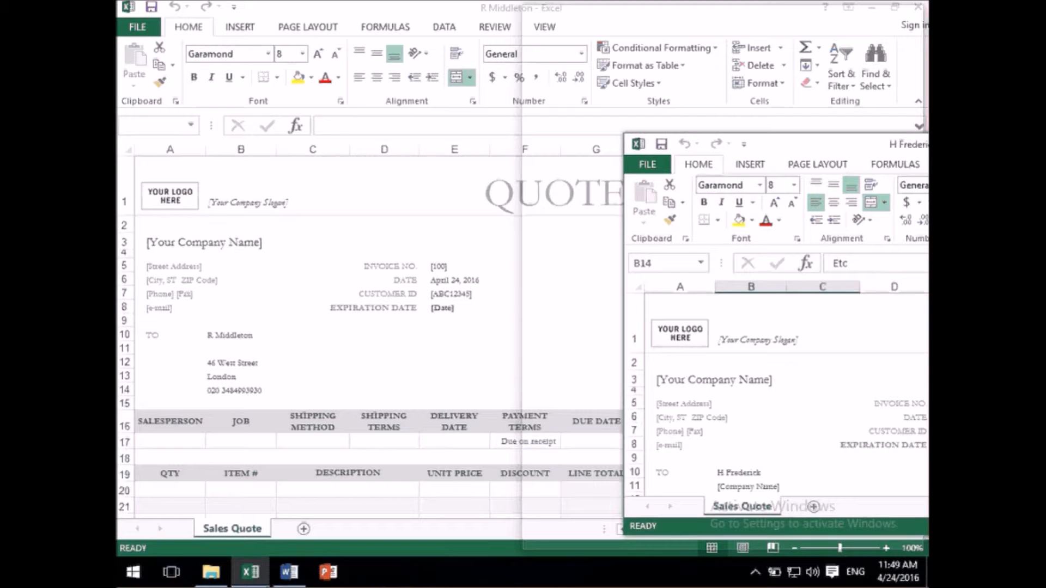
pyautogui.moveTo(928, 144); pyautogui.dragTo(928, 143)
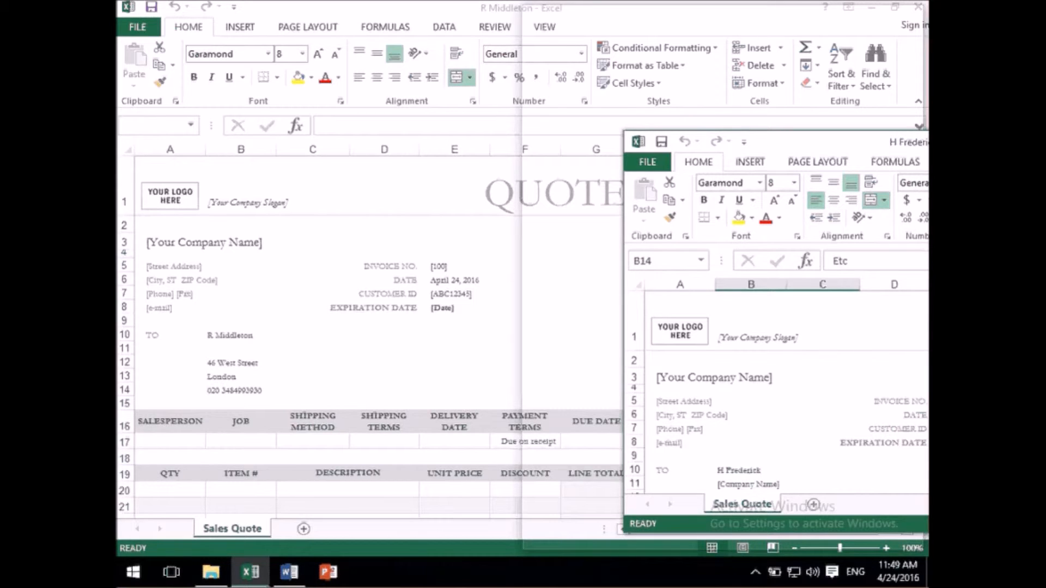
pyautogui.moveTo(928, 143); pyautogui.dragTo(926, 144)
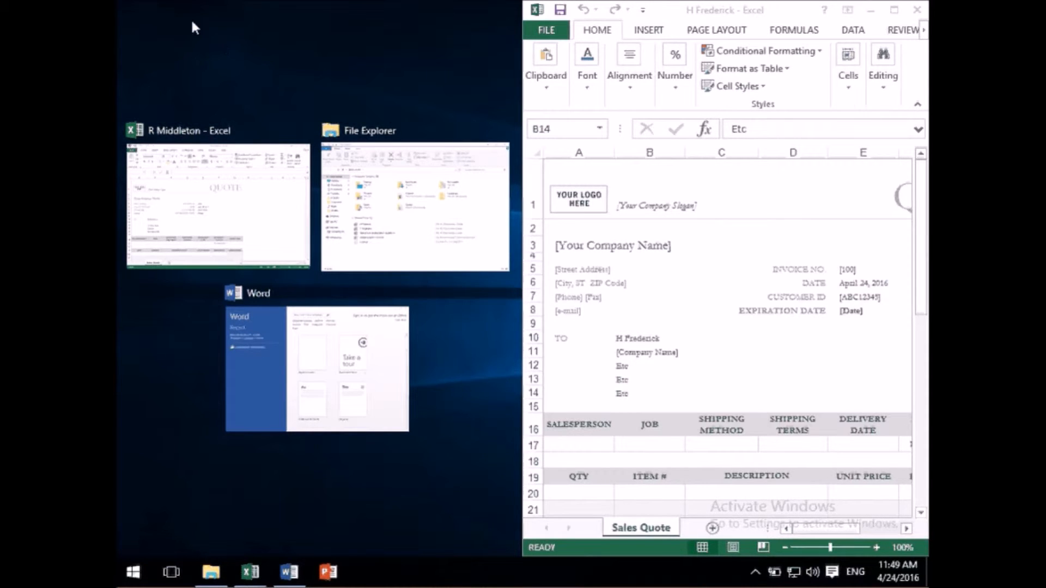
pyautogui.click(278, 222)
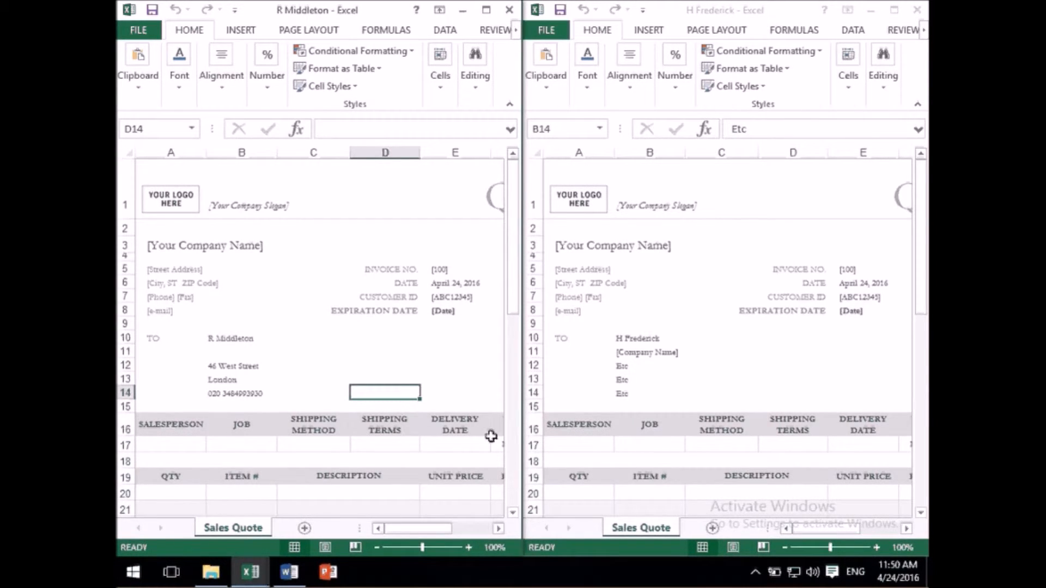
pyautogui.click(225, 337)
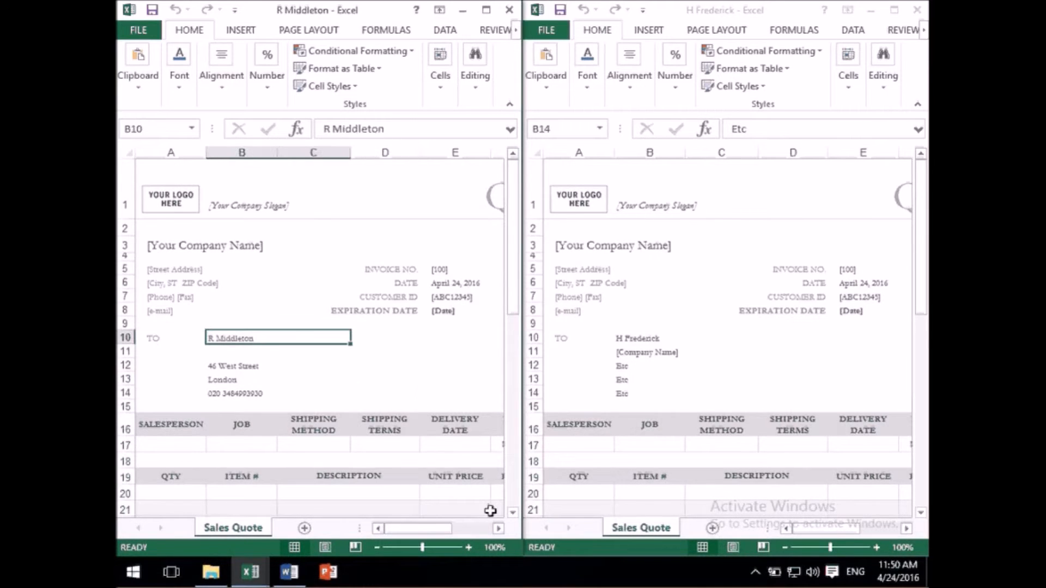
pyautogui.click(638, 334)
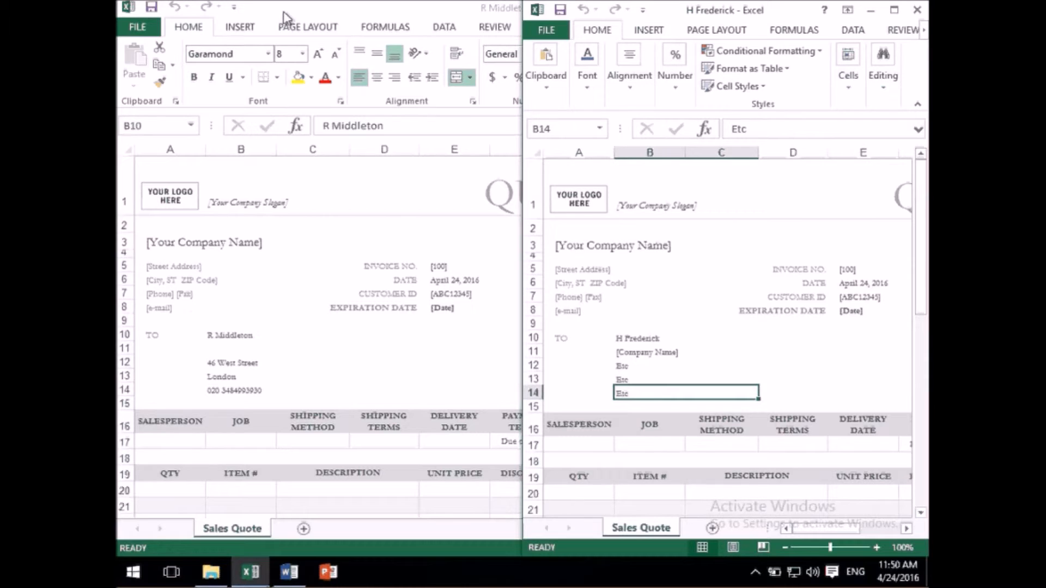
# Step: Restore the maximized quote workbook and snap it back to the left half of the screen
pyautogui.doubleClick(484, 14)
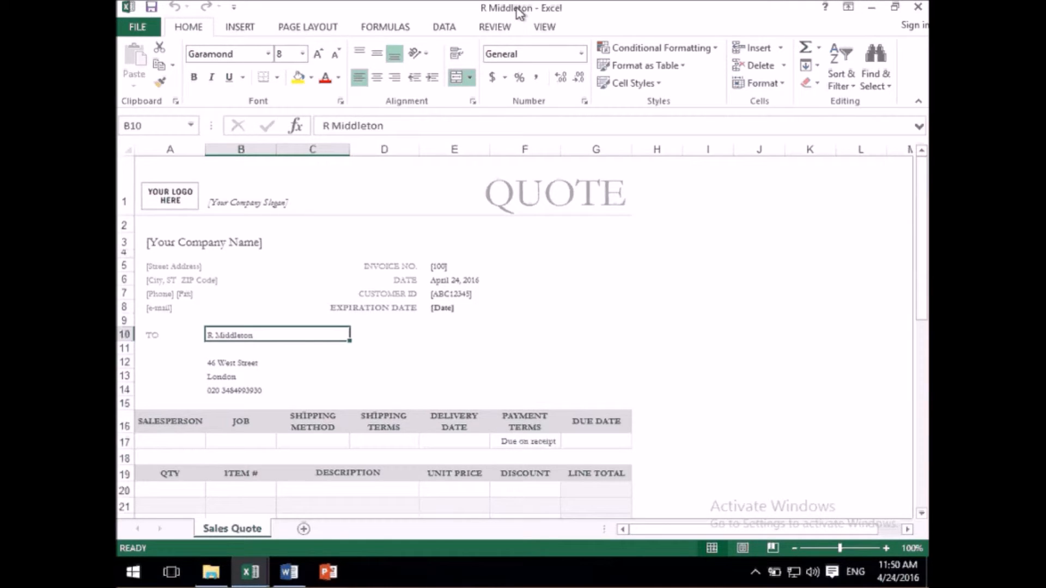
pyautogui.moveTo(520, 11); pyautogui.dragTo(118, 166)
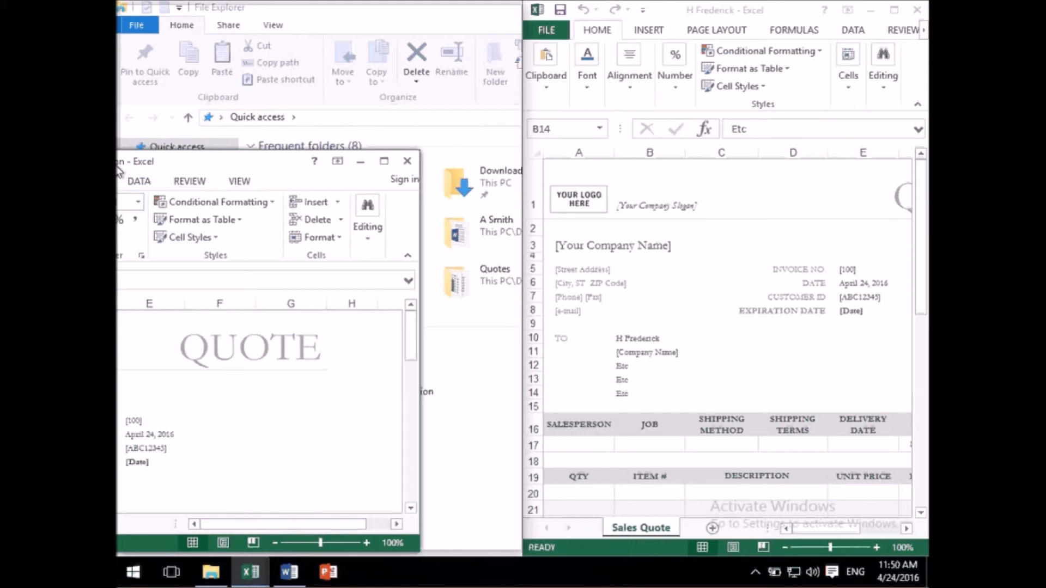
pyautogui.moveTo(119, 170); pyautogui.dragTo(121, 164)
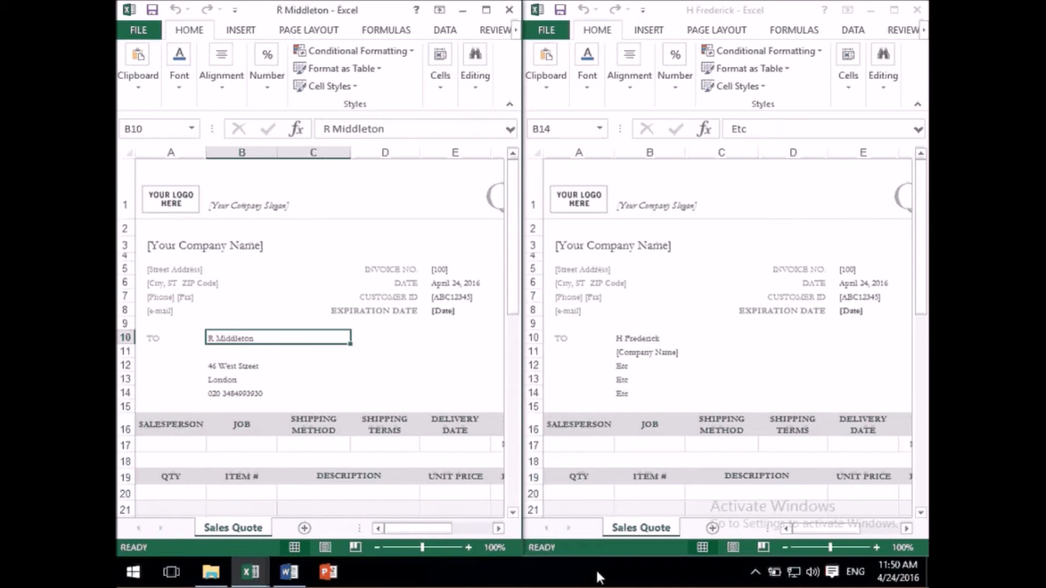
# Step: Fill row 20 of the left-hand quote with quantity 1, item number 3, description ggggg and unit price 3
pyautogui.moveTo(515, 285)
pyautogui.mouseDown()
pyautogui.moveTo(512, 400)
pyautogui.moveTo(511, 250)
pyautogui.moveTo(507, 294)
pyautogui.mouseUp()
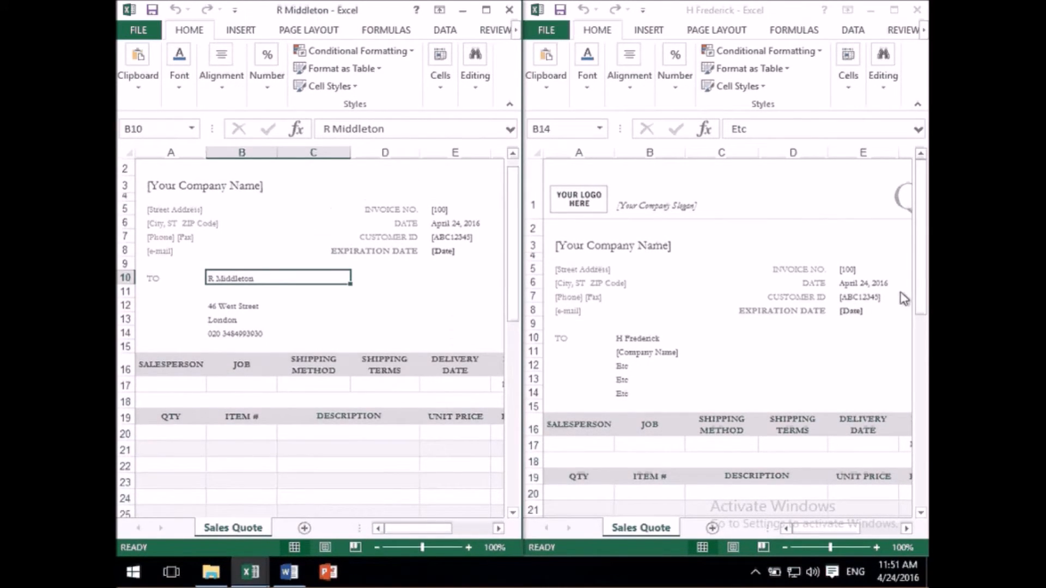
pyautogui.moveTo(923, 268)
pyautogui.mouseDown()
pyautogui.moveTo(922, 330)
pyautogui.moveTo(922, 265)
pyautogui.mouseUp()
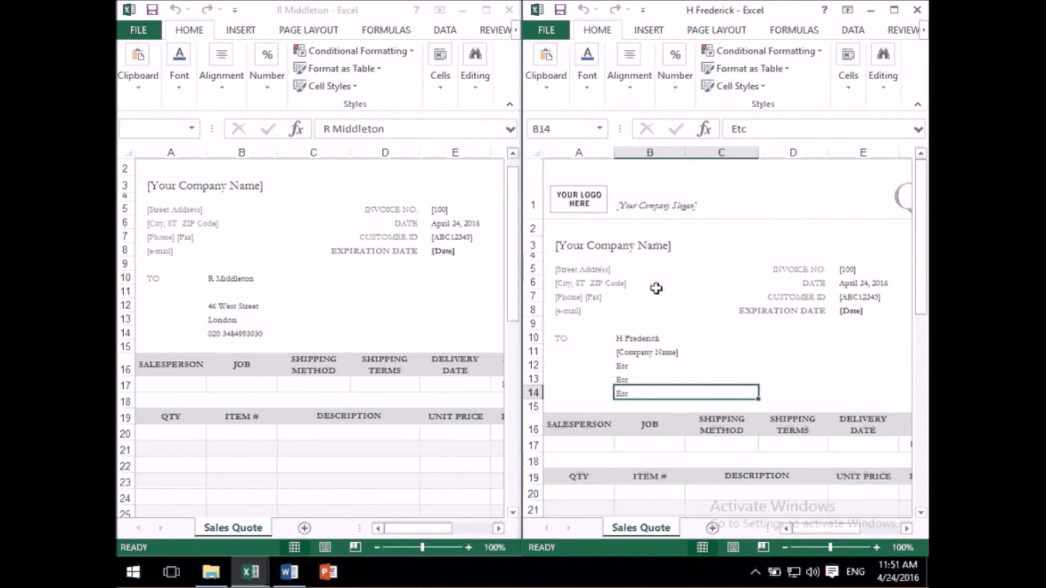
pyautogui.moveTo(920, 276); pyautogui.dragTo(923, 315)
pyautogui.moveTo(512, 308); pyautogui.dragTo(516, 340)
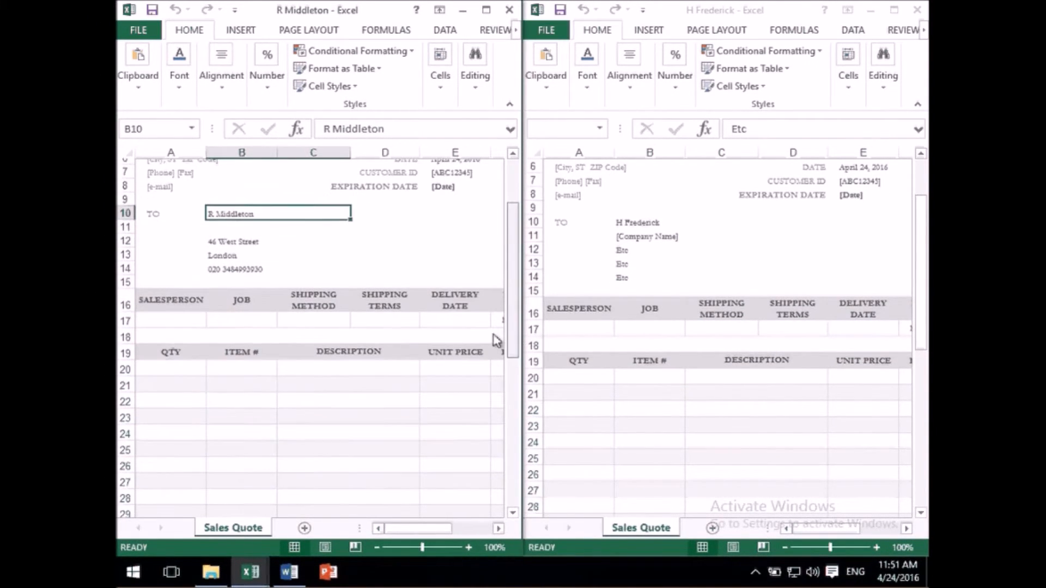
pyautogui.click(171, 364)
pyautogui.write('1')
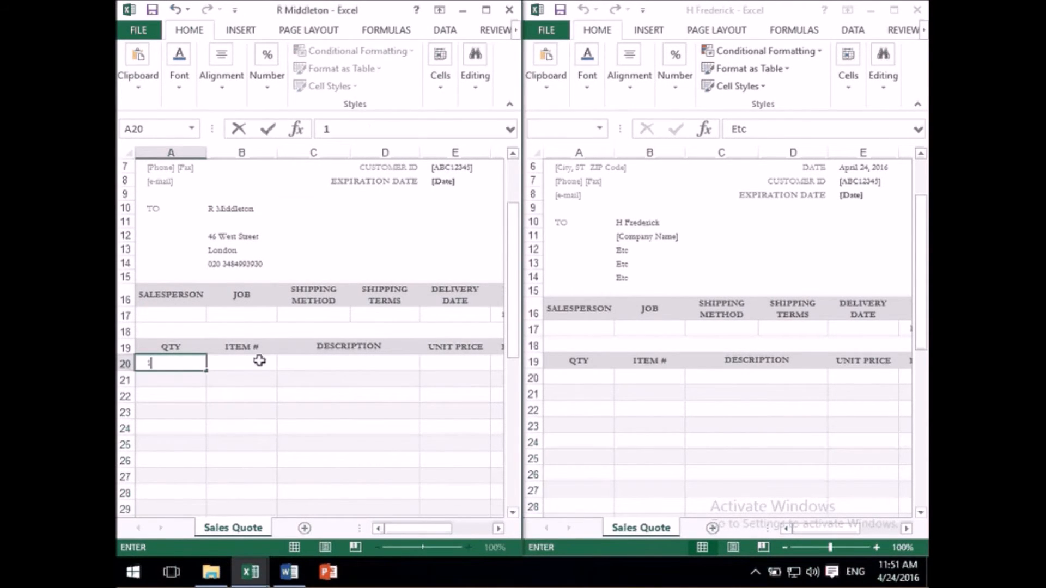
pyautogui.press('Tab')
pyautogui.write('3')
pyautogui.press('Tab')
pyautogui.write('ggggg')
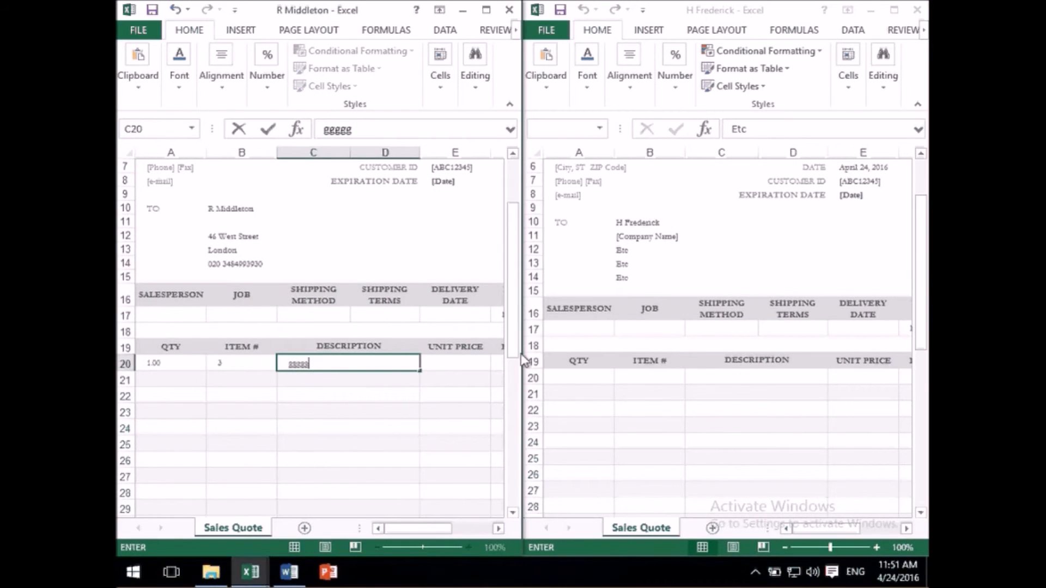
pyautogui.click(472, 361)
pyautogui.write('3')
pyautogui.click(463, 393)
# Step: Copy the line item in A20:E20 of the left-hand quote to A20 of the right-hand quote and clear the copy selection
pyautogui.moveTo(163, 363); pyautogui.dragTo(465, 362)
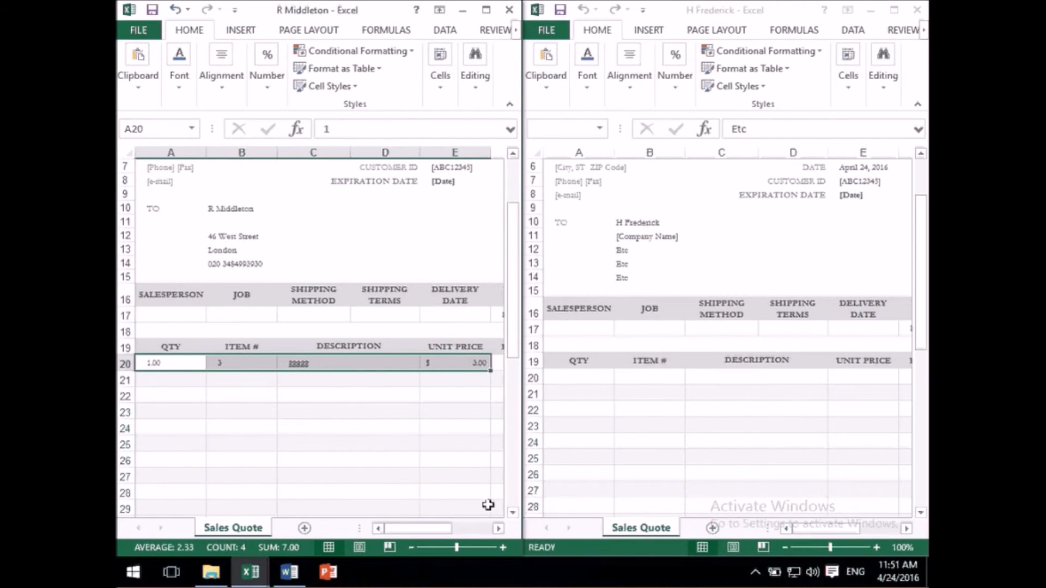
pyautogui.click(144, 90)
pyautogui.click(175, 138)
pyautogui.click(564, 375)
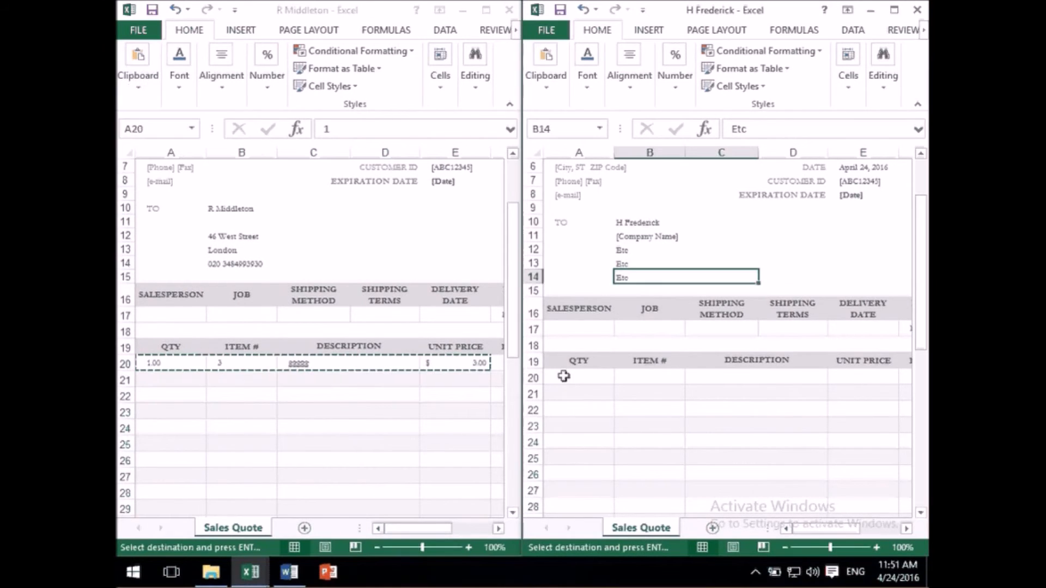
pyautogui.click(567, 382)
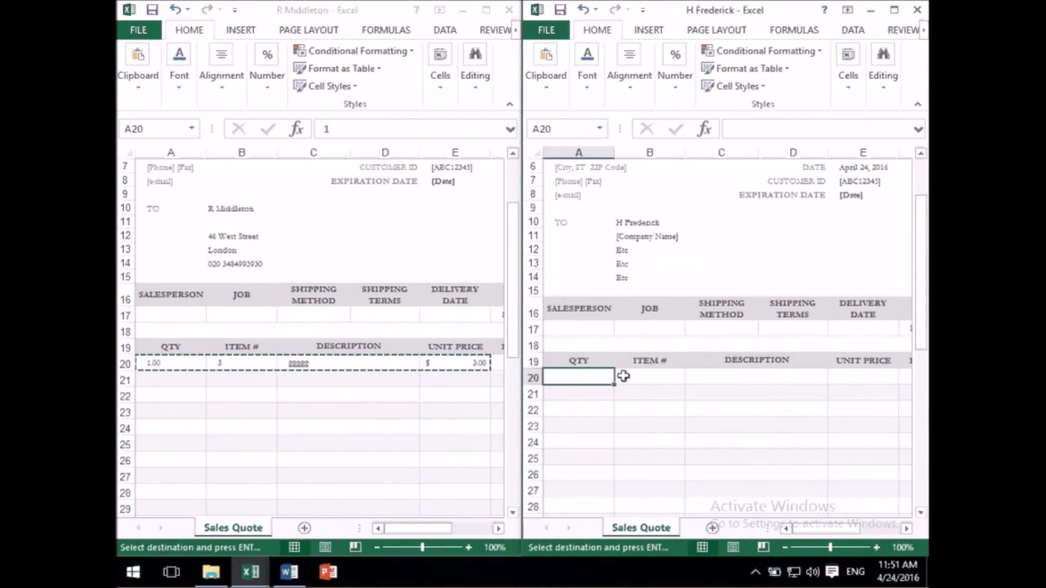
pyautogui.click(549, 98)
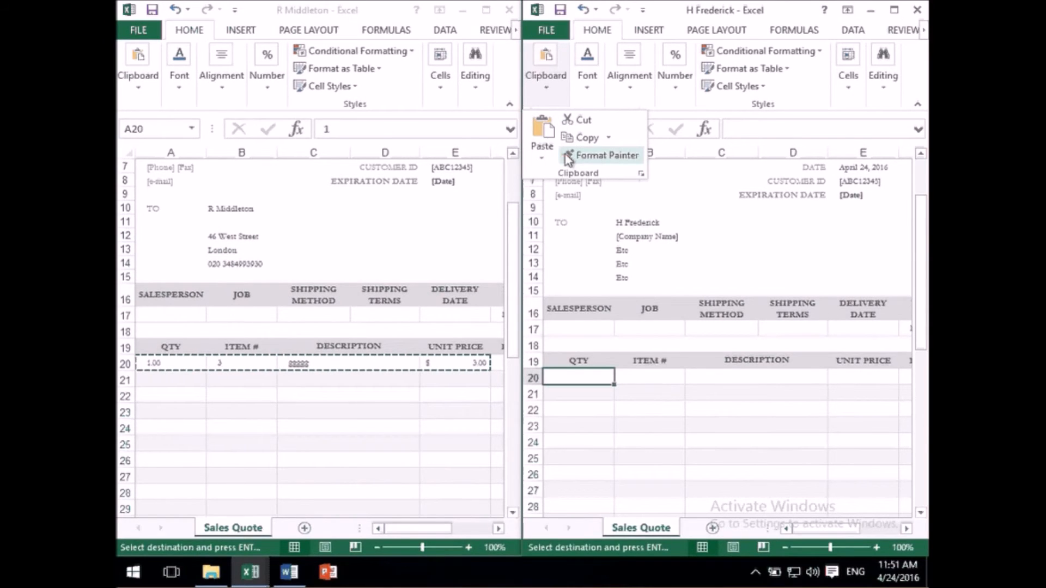
pyautogui.click(543, 137)
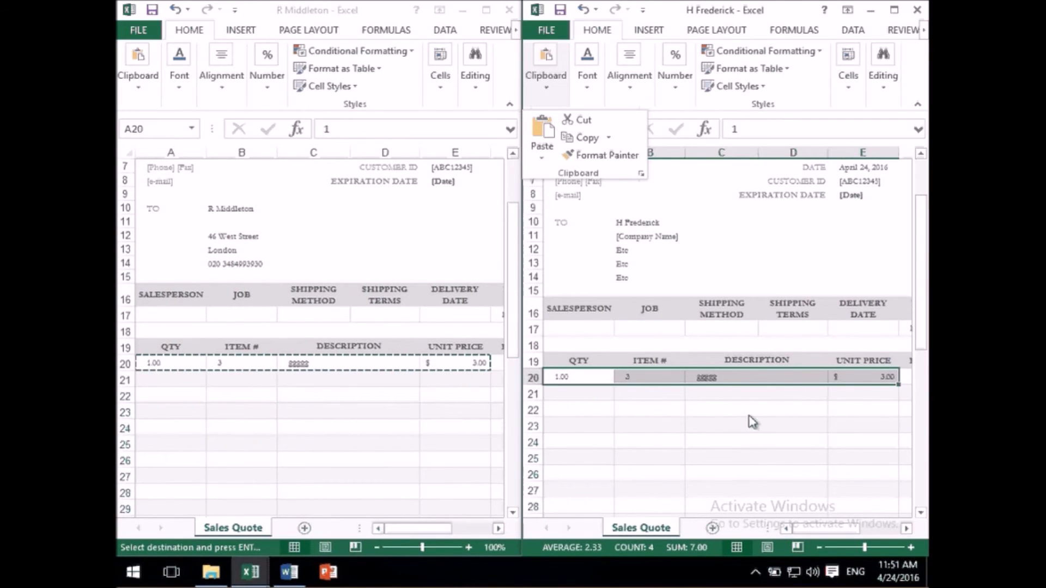
pyautogui.hotkey('ctrl', 'v')
pyautogui.press('Escape')
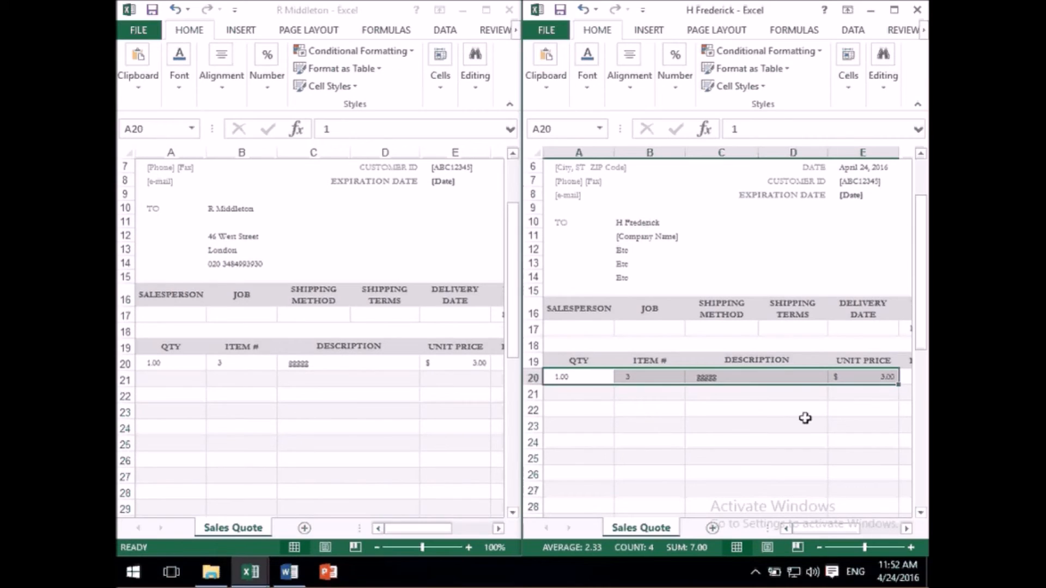
# Step: Select cell A21 in the left-hand quote workbook and close that workbook
pyautogui.click(328, 389)
pyautogui.click(174, 381)
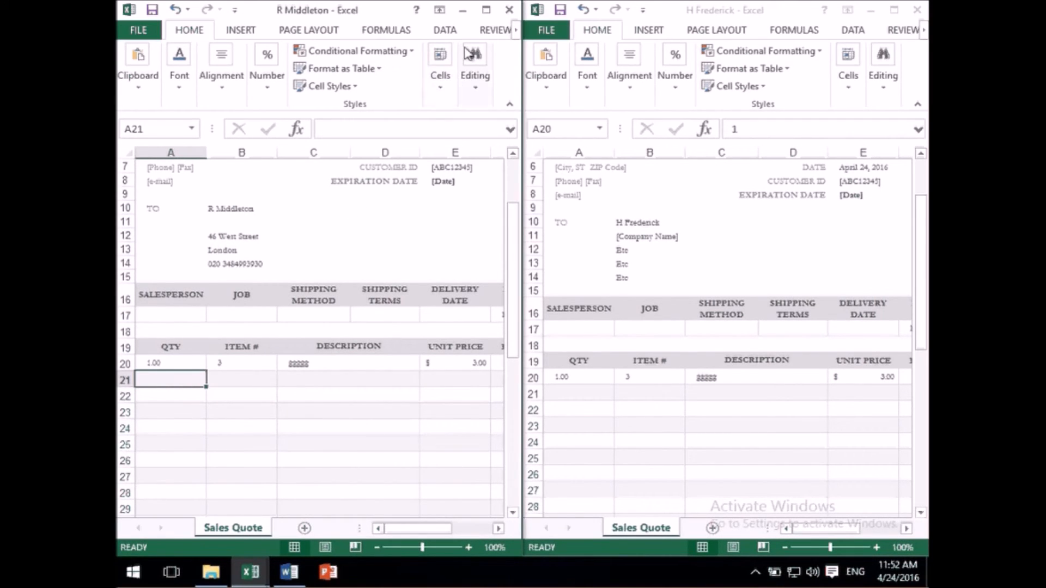
pyautogui.click(509, 10)
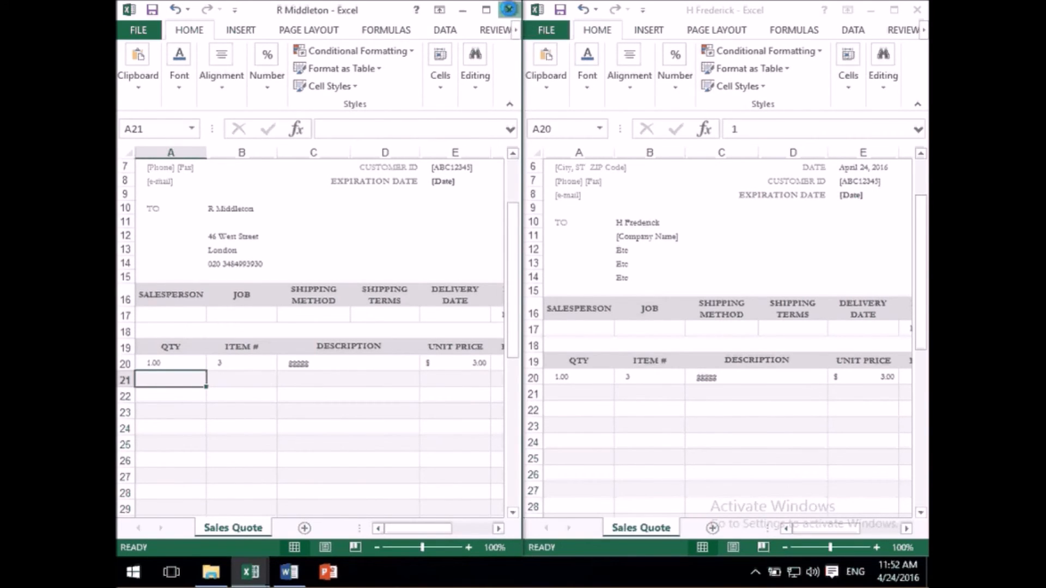
pyautogui.click(521, 302)
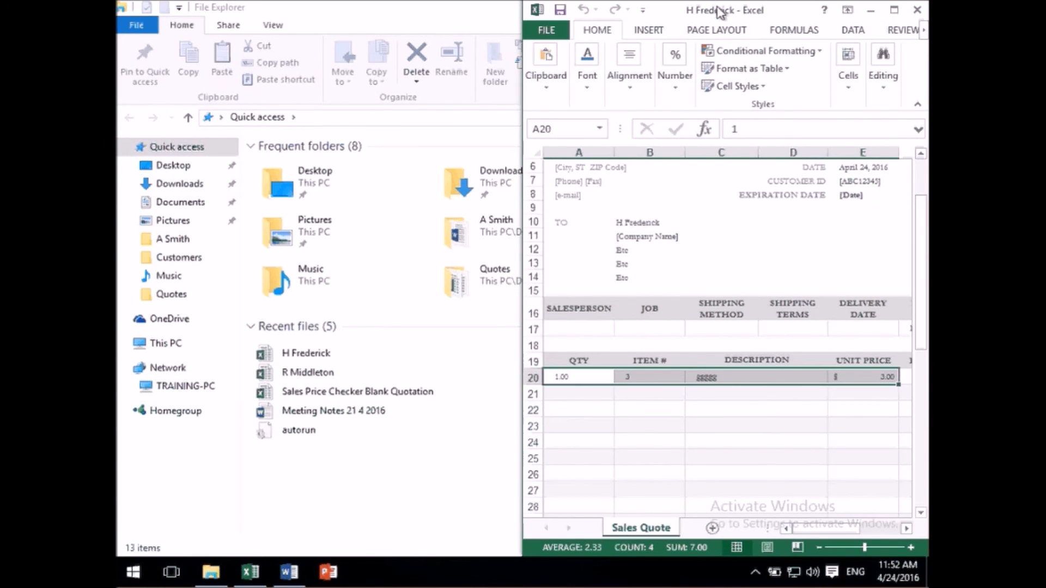
# Step: Maximize the remaining quote workbook and preview the open File Explorer and Excel windows
pyautogui.click(893, 16)
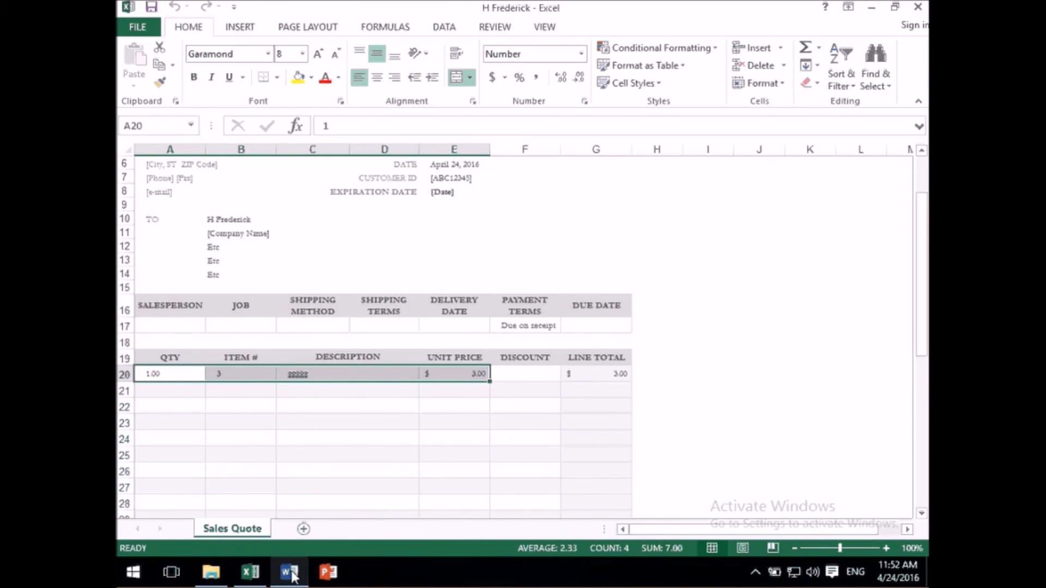
pyautogui.moveTo(293, 576)
pyautogui.moveTo(211, 576)
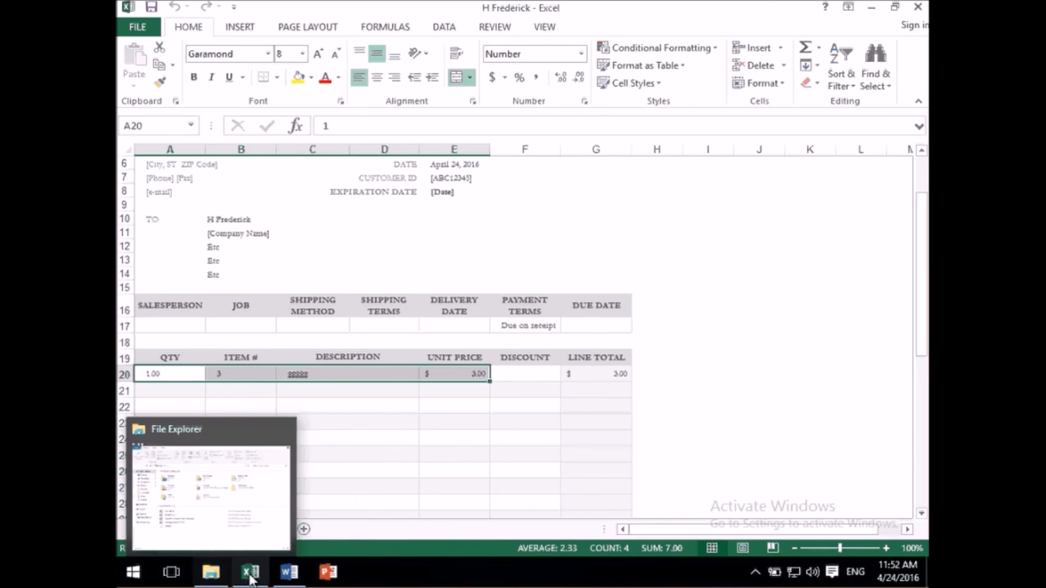
pyautogui.moveTo(250, 579)
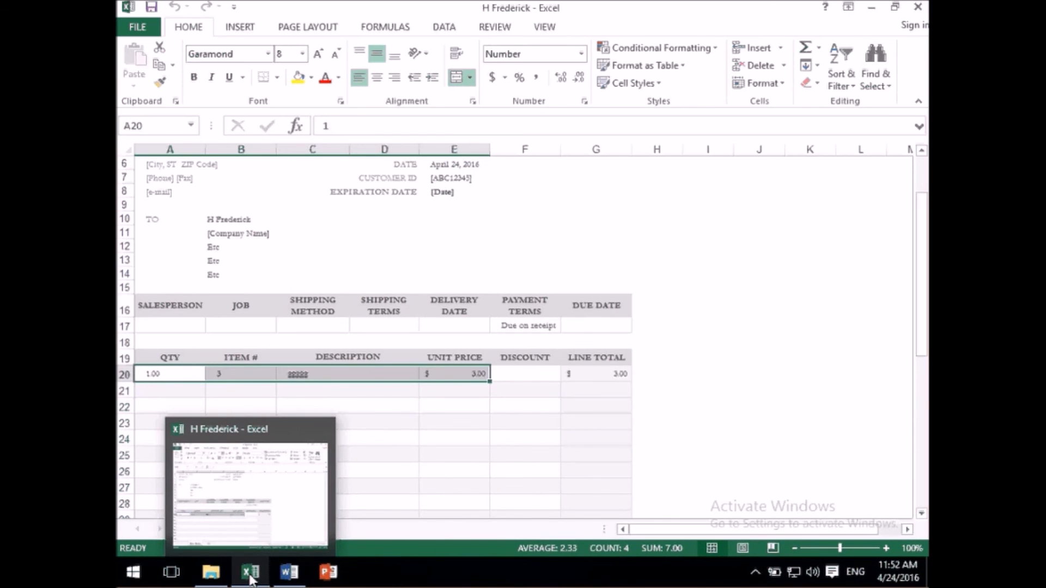